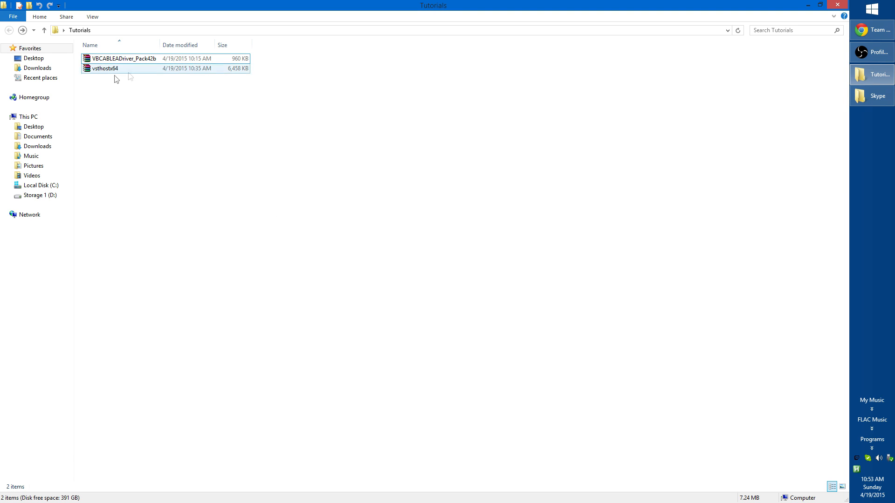
Step: Extract the VBCABLEADriver_Pack42b archive into its own folder inside Tutorials
left_click_drag(168, 129, 69, 41)
left_click(103, 59)
right_click(104, 59)
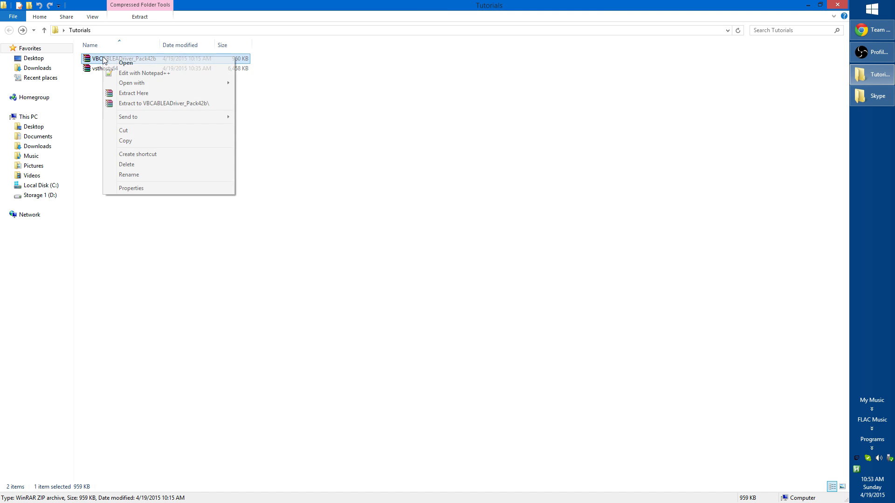
left_click(153, 108)
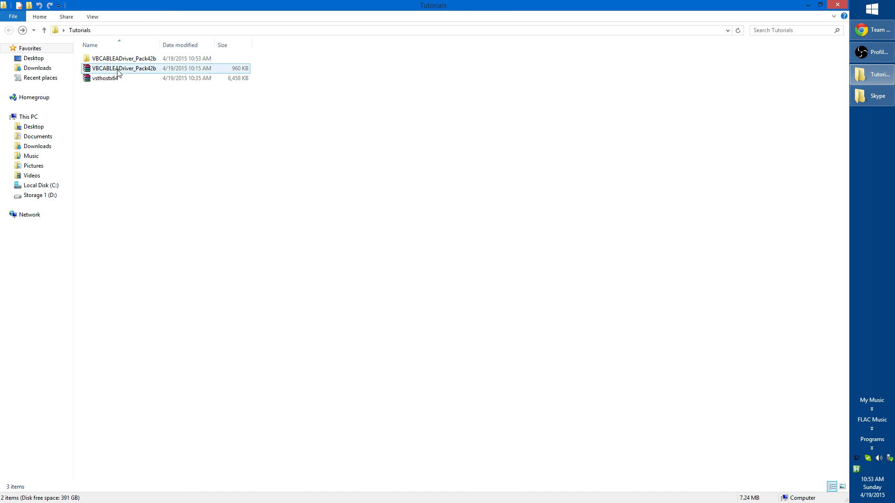
Step: Run VBCABLE_Setup_x64 from the extracted driver folder as administrator and close the installer without removing the driver
double_click(111, 59)
left_click_drag(308, 288, 176, 294)
left_click(122, 196)
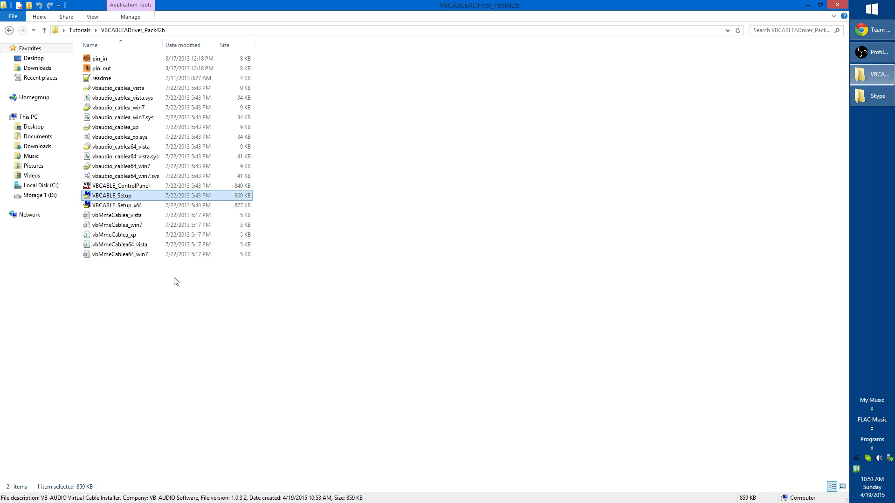
left_click(154, 207)
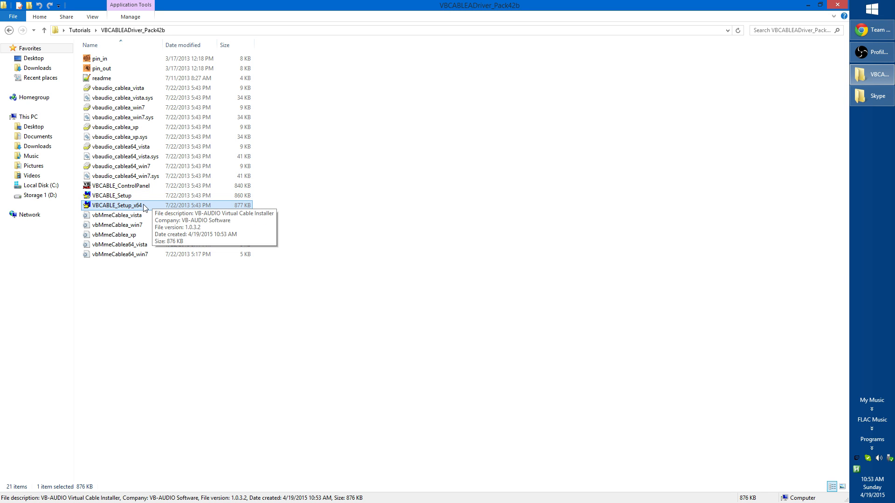
right_click(128, 206)
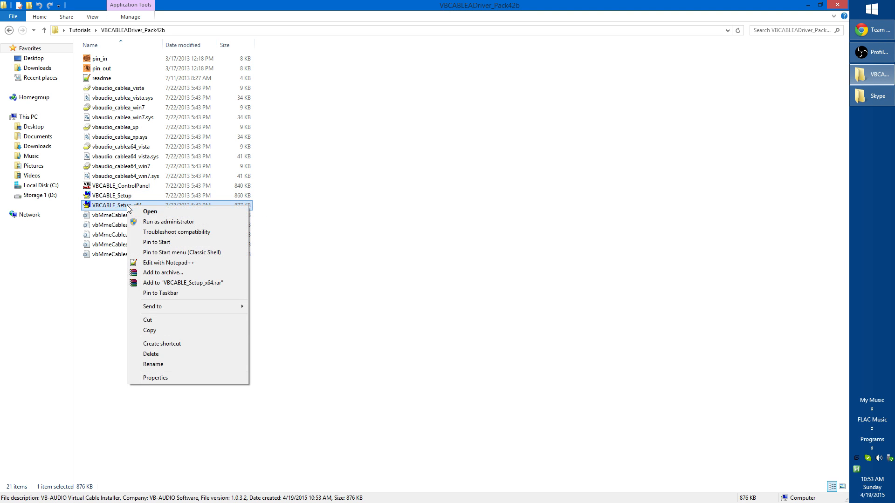
left_click(159, 222)
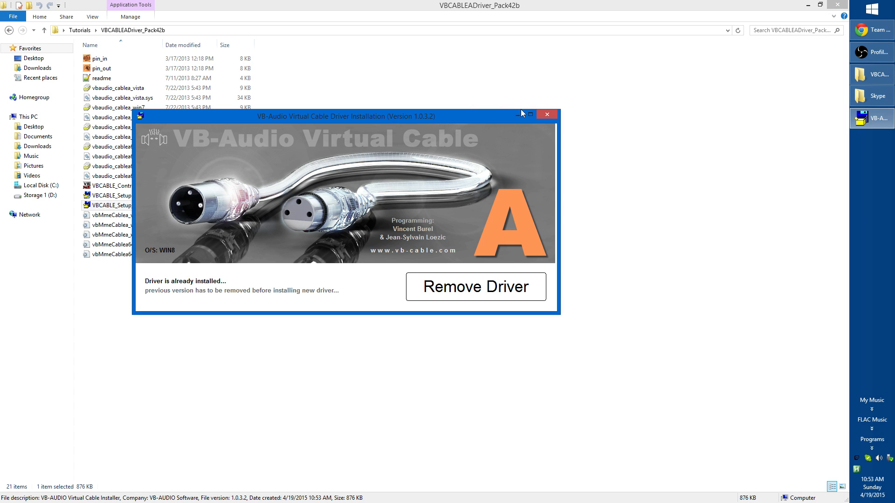
left_click(548, 114)
Step: Return to the Tutorials folder and extract the vsthostx64 archive into its own folder
key("BackSpace")
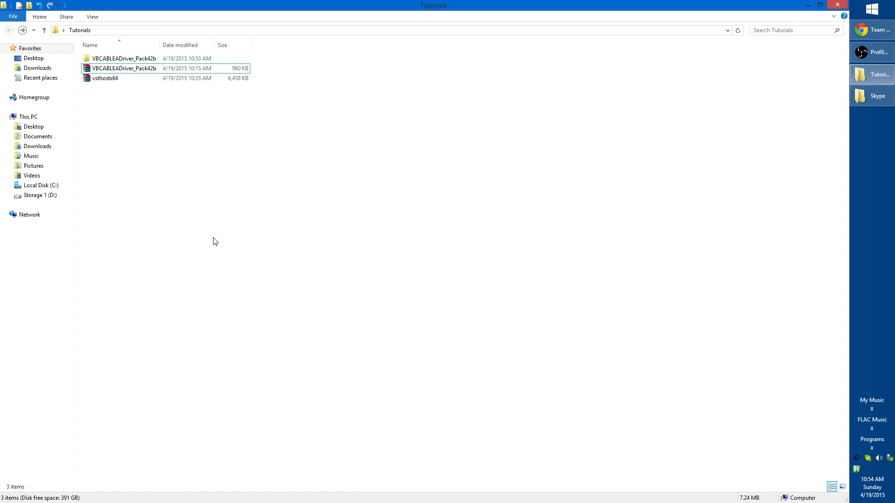
right_click(111, 79)
left_click(150, 124)
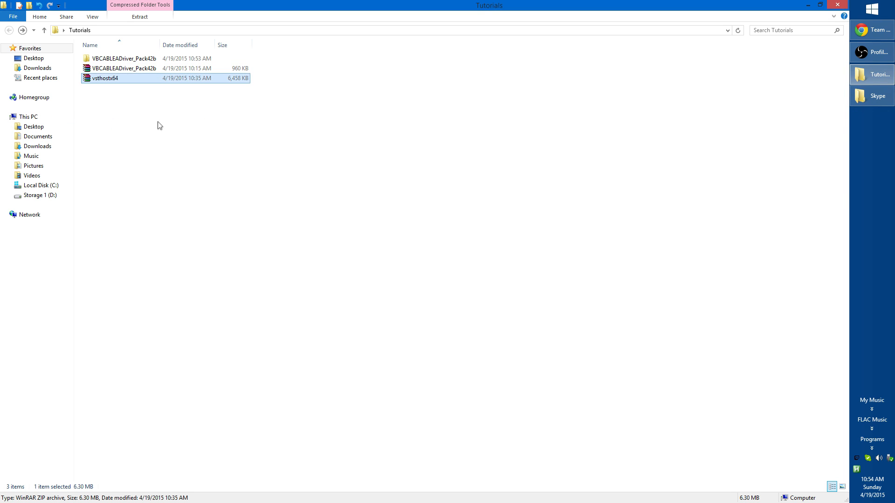
Step: Launch the vsthost application from the extracted vsthostx64 folder and dismiss its donation notice
double_click(111, 70)
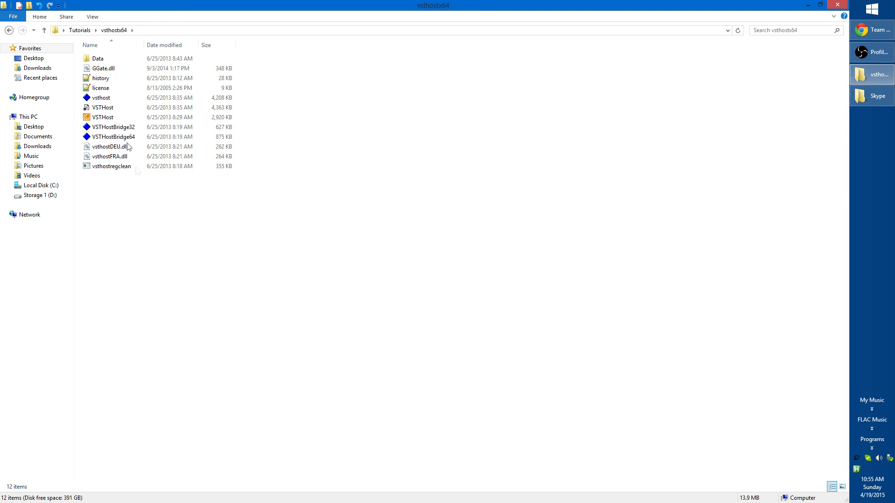
double_click(128, 100)
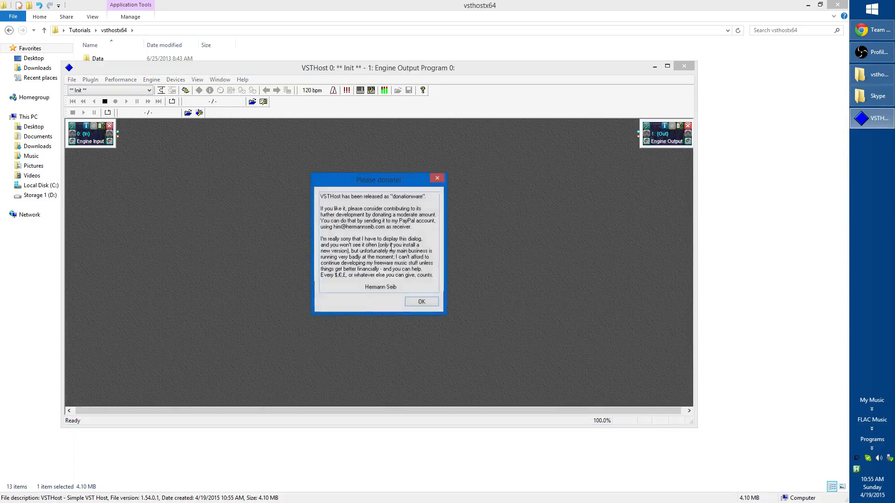
left_click(421, 303)
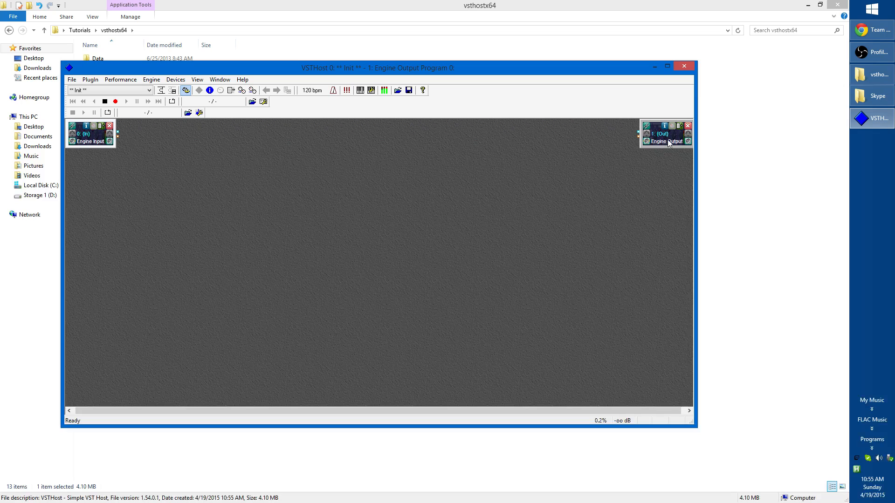
Step: Move the Engine Output module closer to Engine Input and shrink the VSTHost window around them
left_click_drag(670, 144, 184, 147)
left_click_drag(691, 422, 377, 275)
left_click_drag(184, 144, 251, 154)
Step: Load the GGate.dll plugin and arrange it in a row between the Engine Input and Engine Output modules
left_click(73, 81)
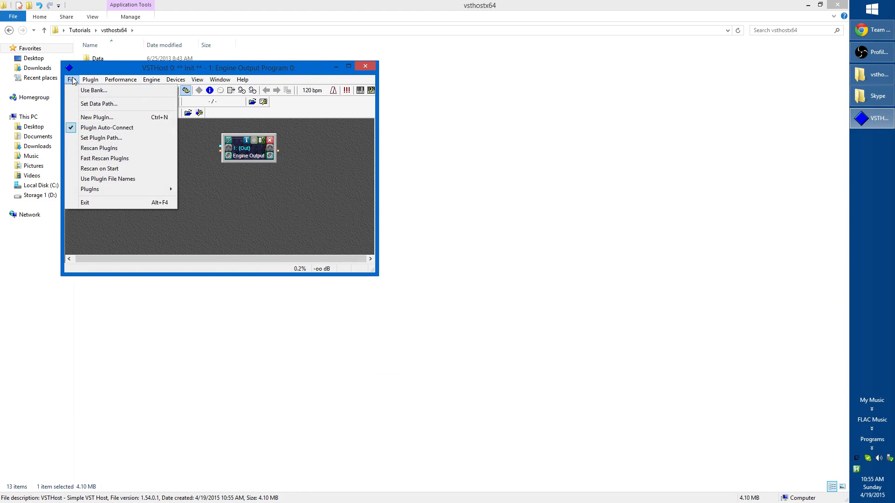
left_click(119, 118)
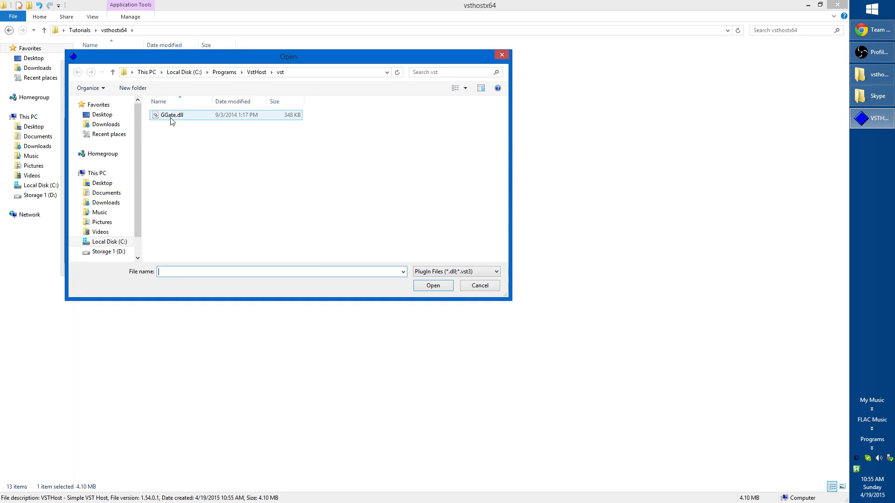
double_click(172, 117)
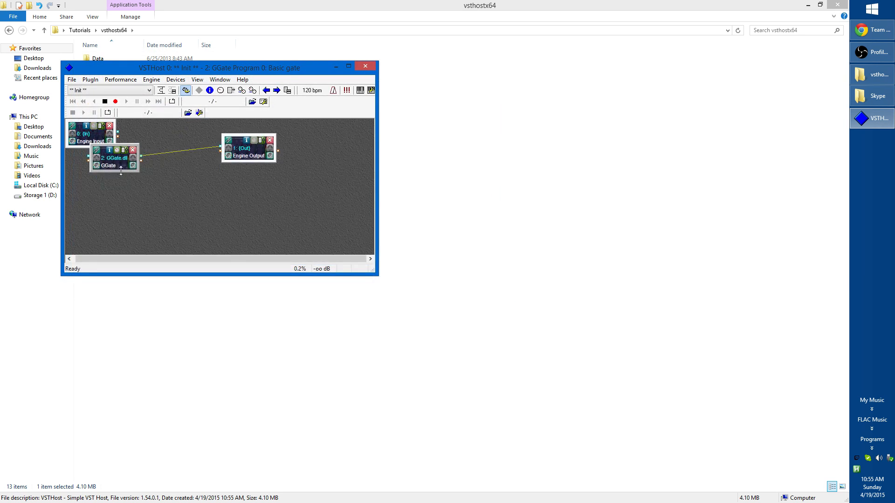
left_click_drag(113, 164, 154, 140)
left_click_drag(252, 157, 229, 148)
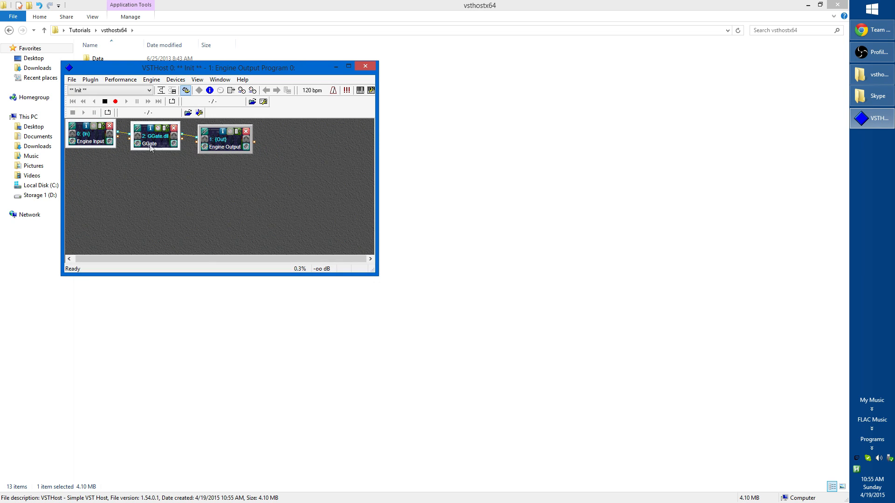
Step: Turn on Autosave PlugIn Banks for the performance
left_click(121, 79)
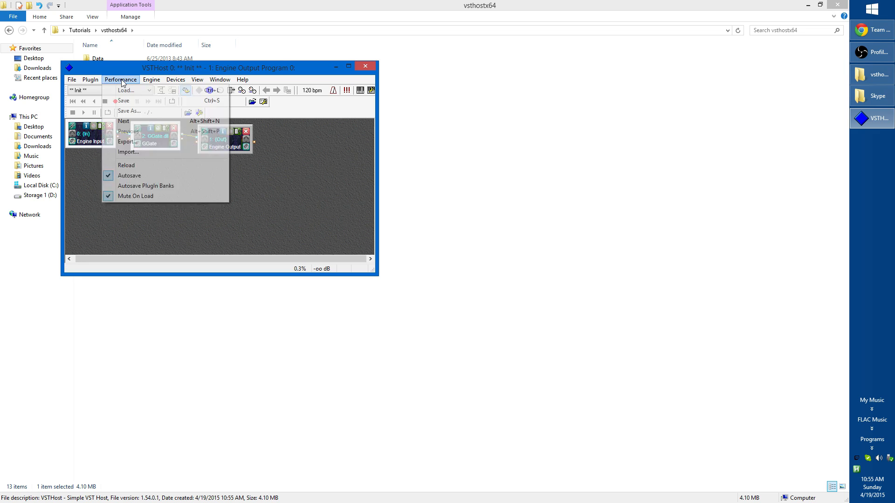
left_click(181, 186)
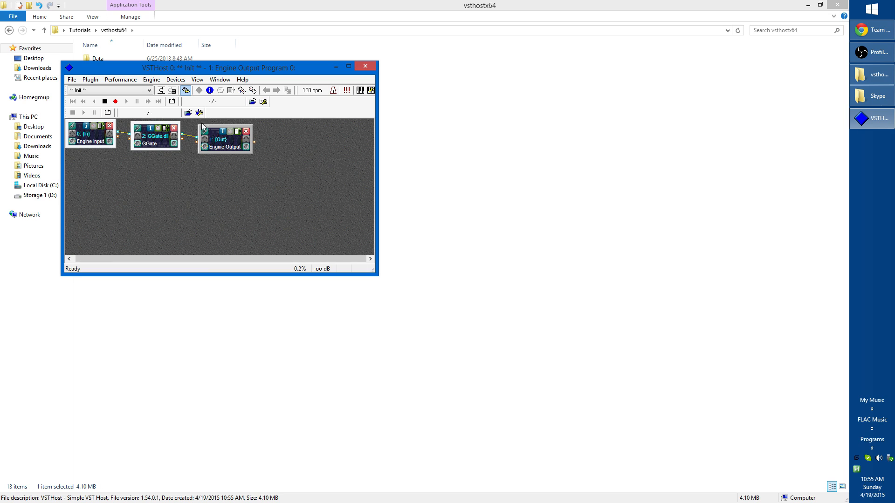
Step: Set the wave input port to MME: CABLE-A Output (VB-Audio Cable), keeping MME: Microsoft Sound Mapper as the output port
left_click(180, 80)
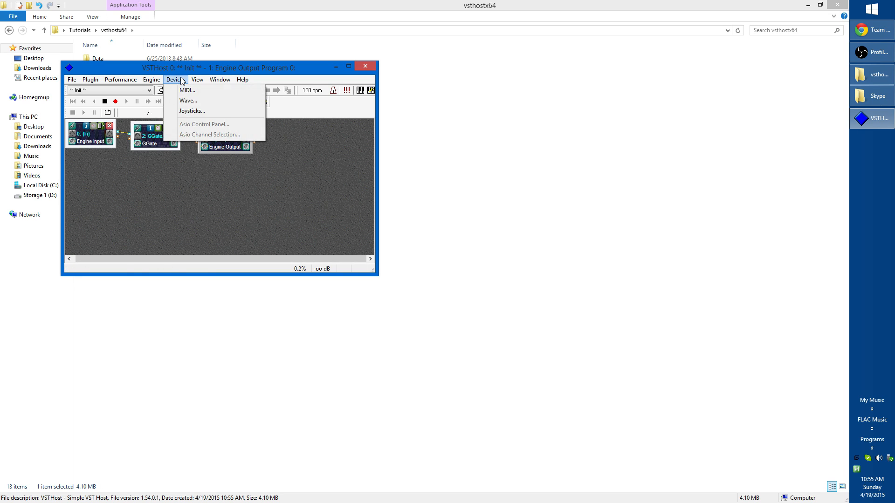
left_click(203, 102)
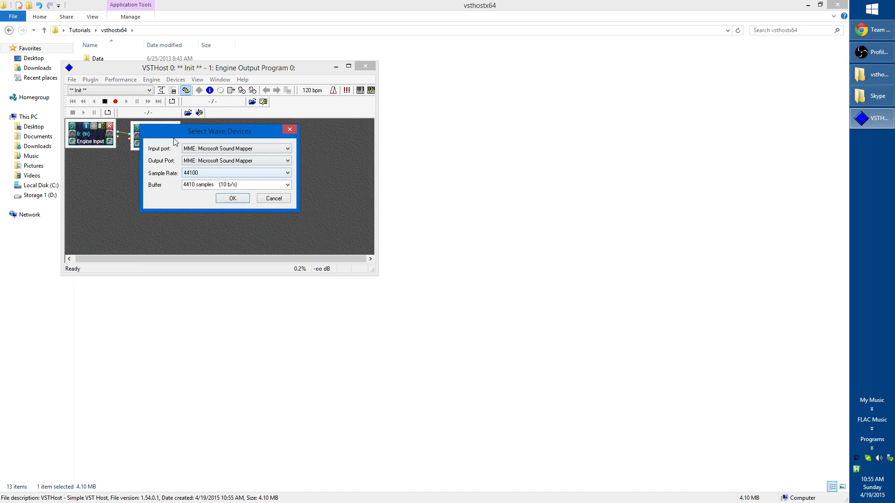
left_click(209, 149)
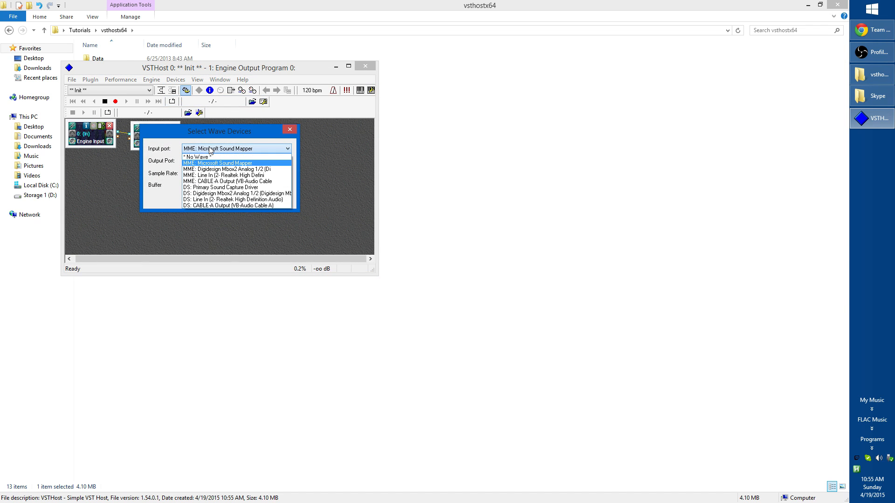
left_click(248, 183)
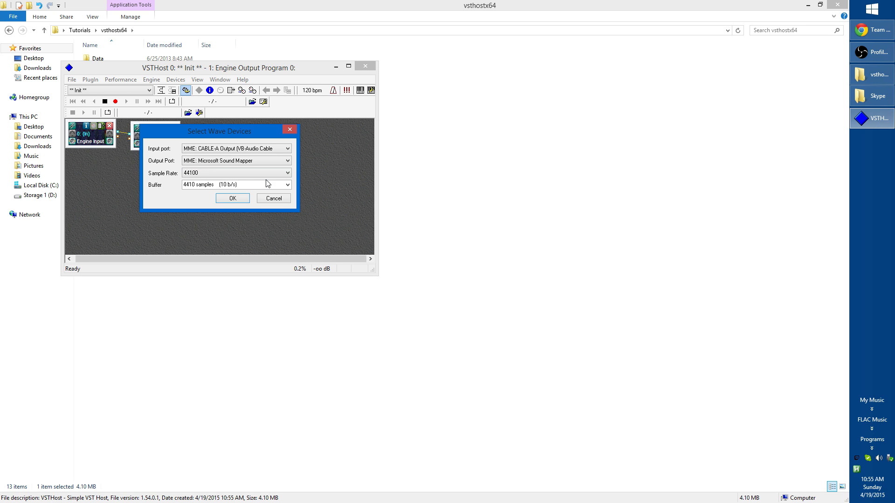
left_click(252, 162)
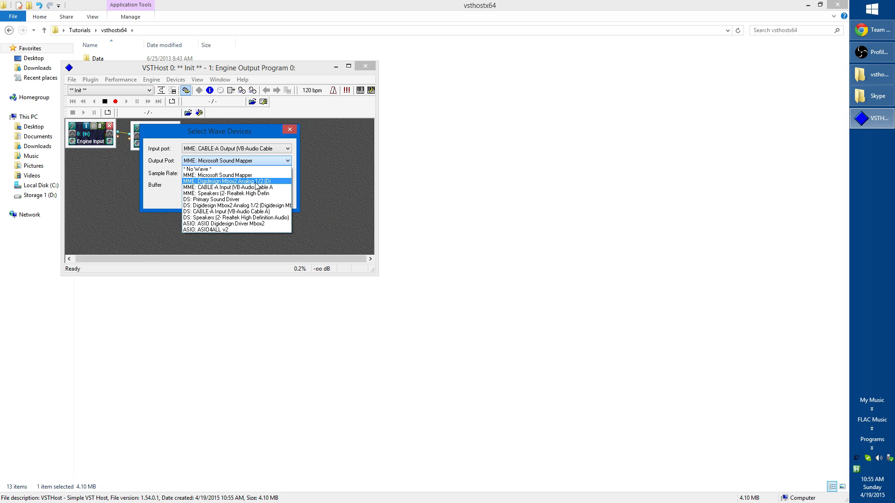
left_click(236, 131)
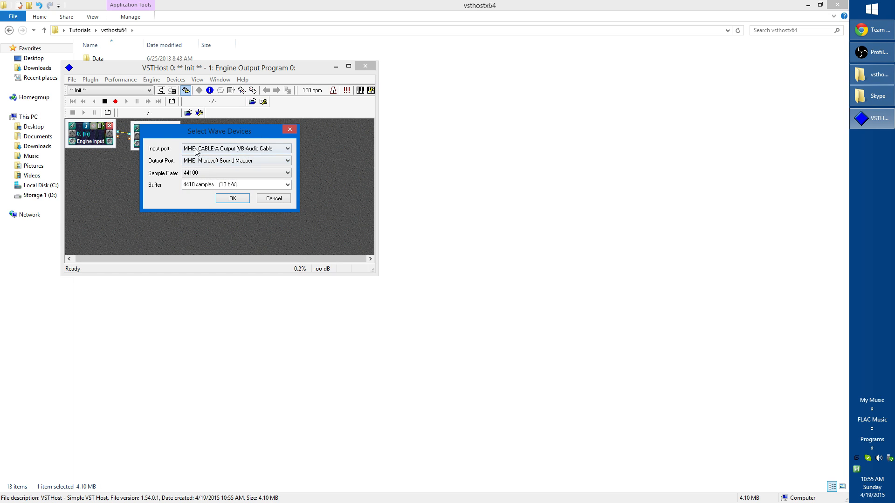
left_click(232, 199)
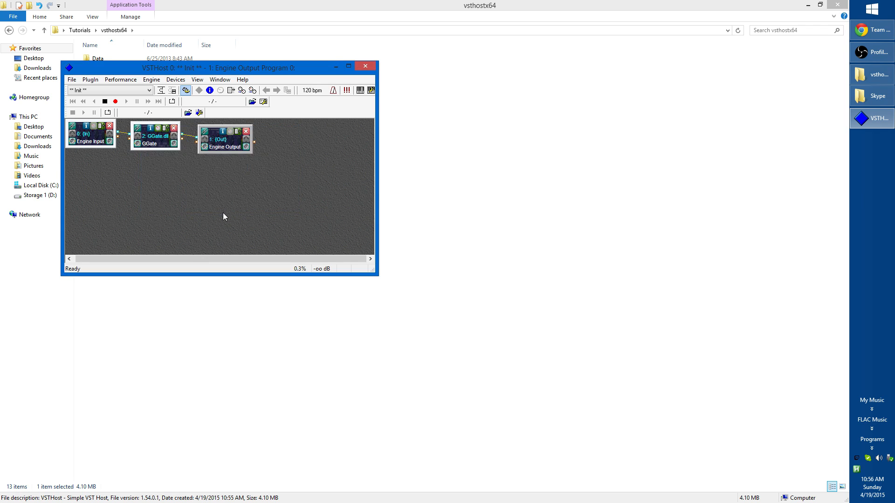
Step: Level the Engine Output module with GGate and save the performance in slot 000 under the name Skype
left_click_drag(217, 149, 213, 146)
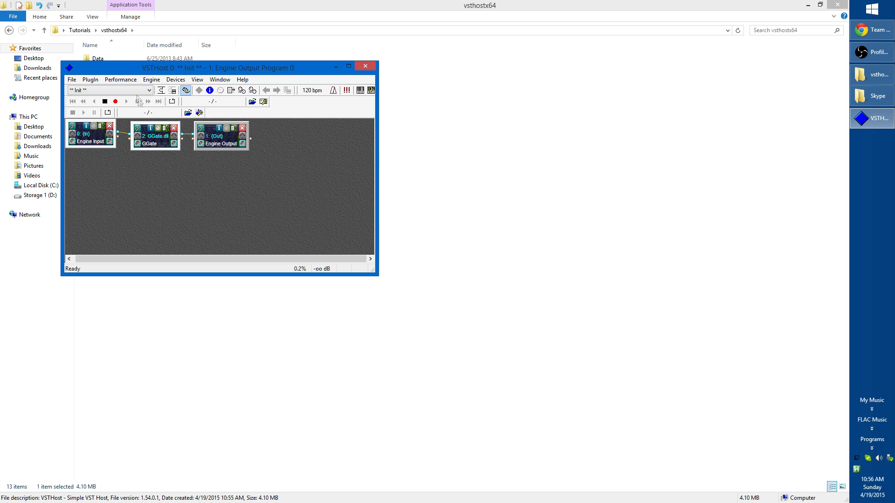
left_click(120, 80)
left_click(125, 111)
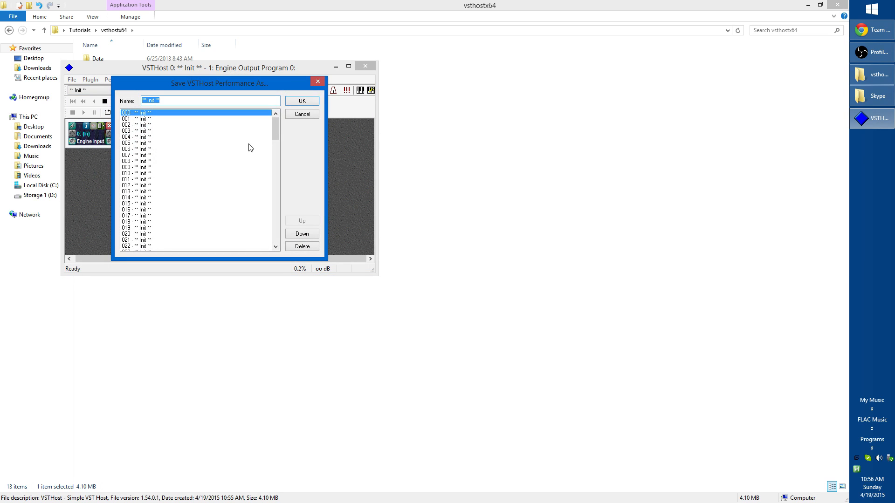
type("Skype")
left_click(302, 102)
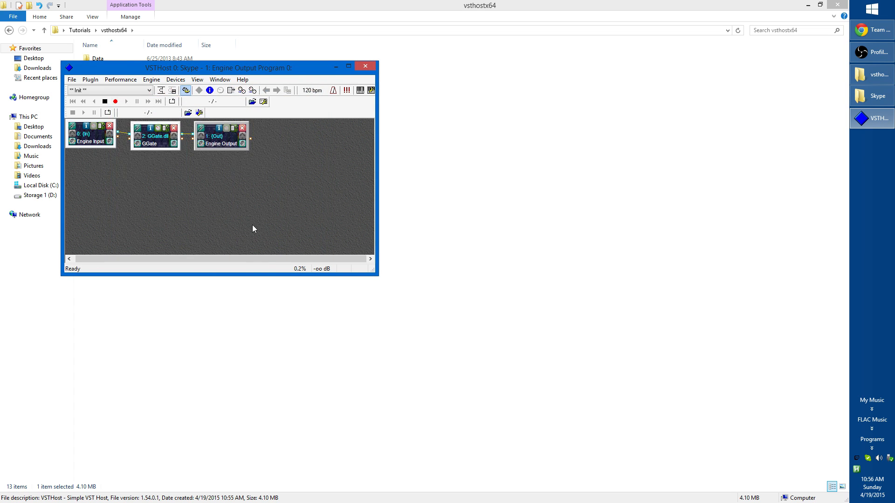
Step: Open the GGate plugin's parameters and set its Thresh value to -16 dB
double_click(167, 135)
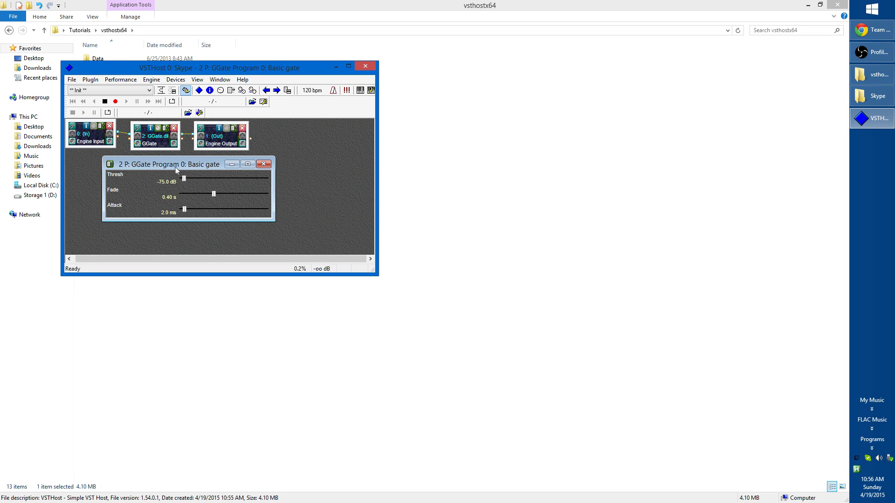
left_click_drag(167, 167, 142, 163)
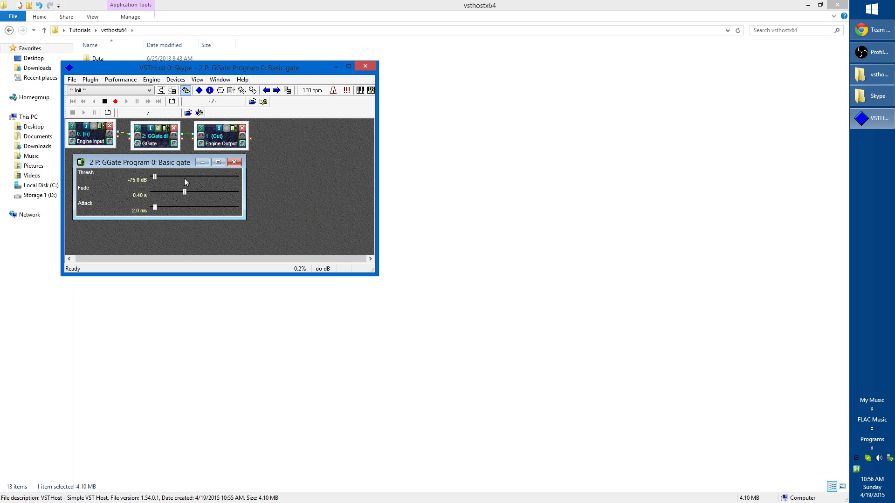
left_click(138, 181)
type("-16")
key("Return")
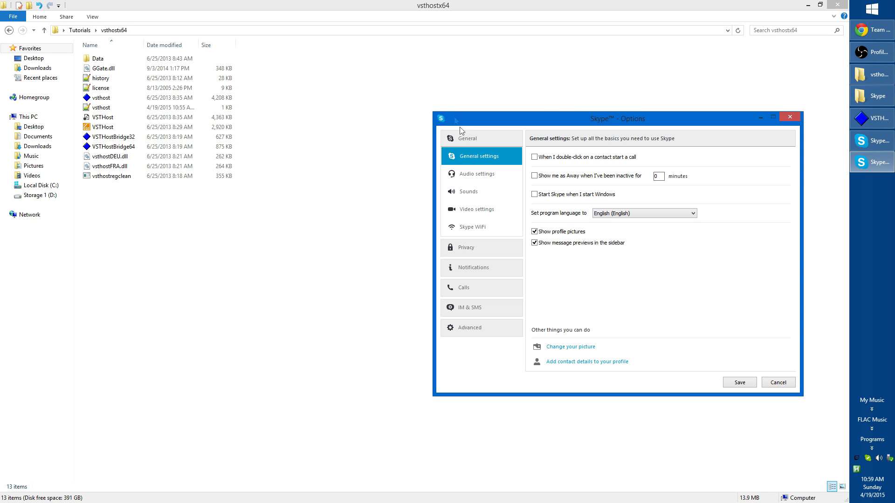
Step: Examine the speaker device choices in Skype's audio settings
left_click(473, 173)
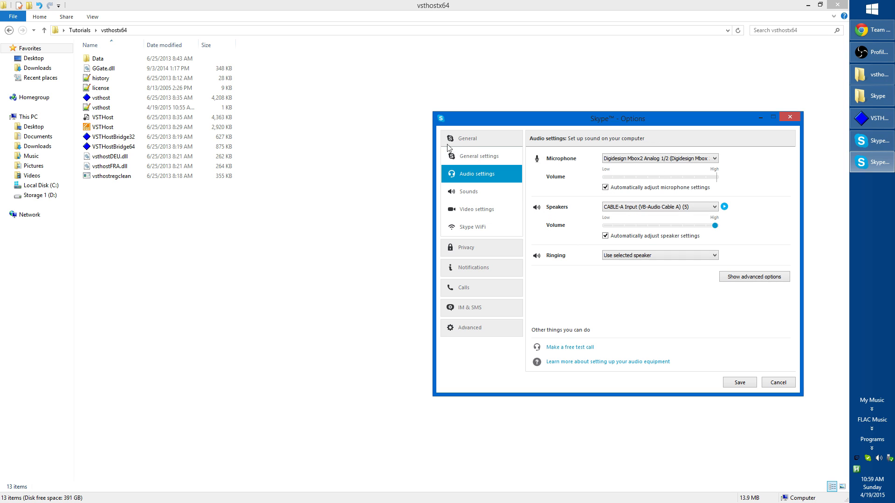
left_click(615, 208)
left_click(566, 202)
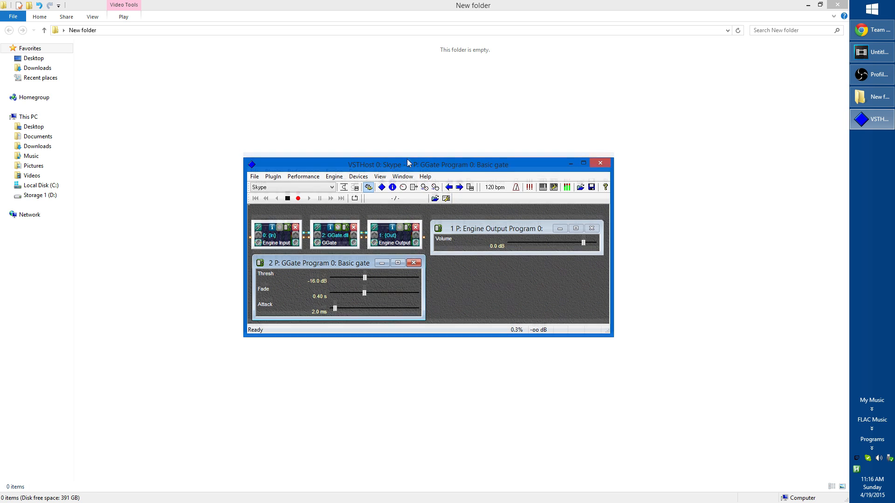
Step: Review the Wave device settings and accept them with CABLE-A Output as input port and Microsoft Sound Mapper as output port
left_click_drag(409, 162, 404, 147)
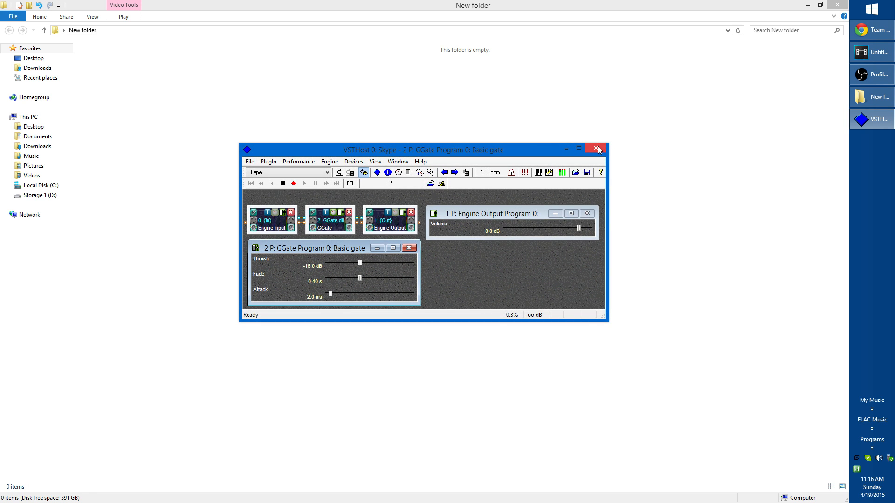
left_click(353, 162)
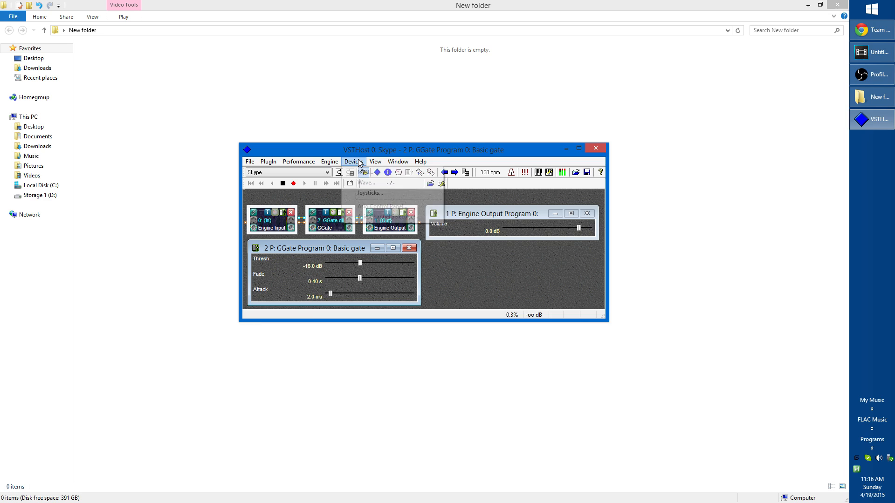
left_click(366, 183)
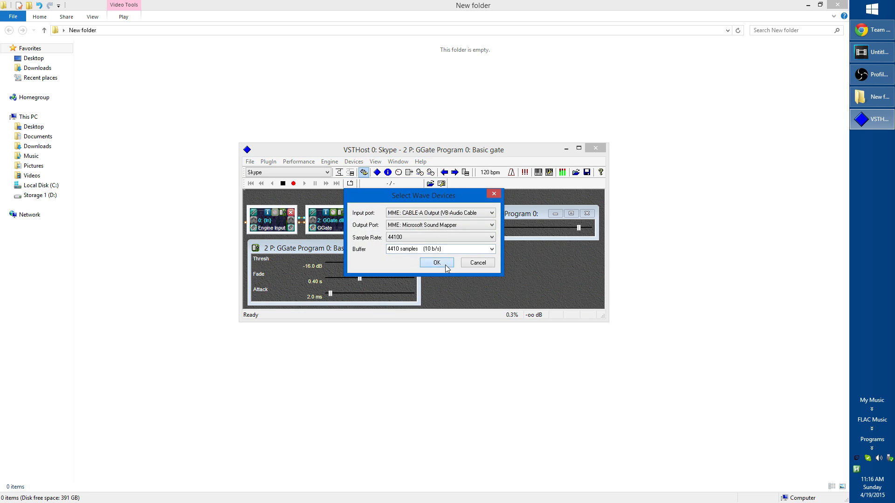
left_click(441, 261)
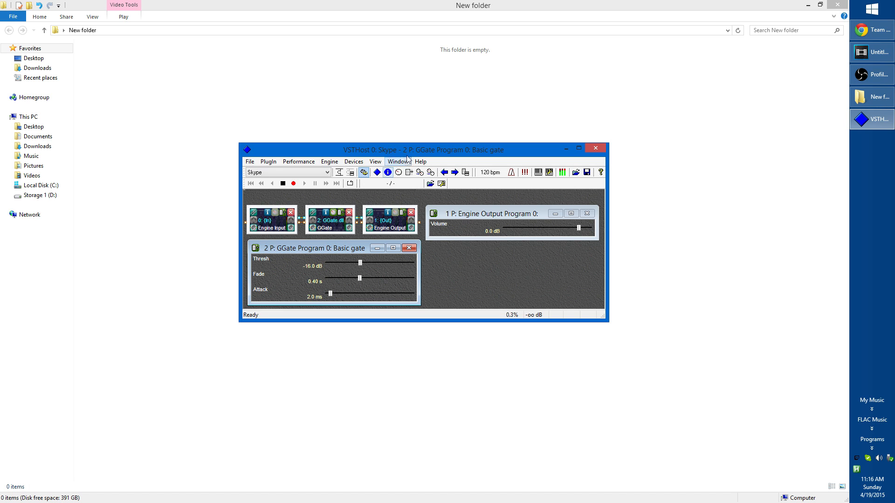
Step: Minimize VSTHost to the system tray and restore its window from there
mouse_move(397, 152)
left_mouse_down()
mouse_move(391, 159)
mouse_move(401, 155)
left_mouse_up()
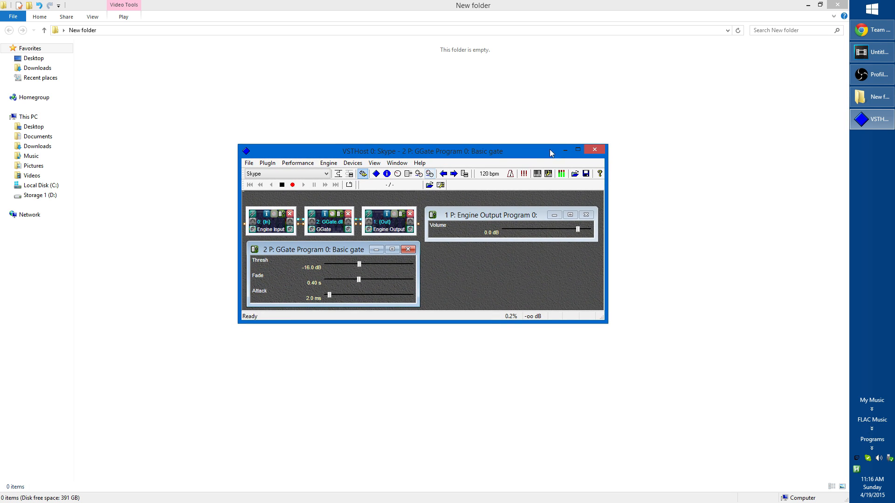
left_click(566, 149)
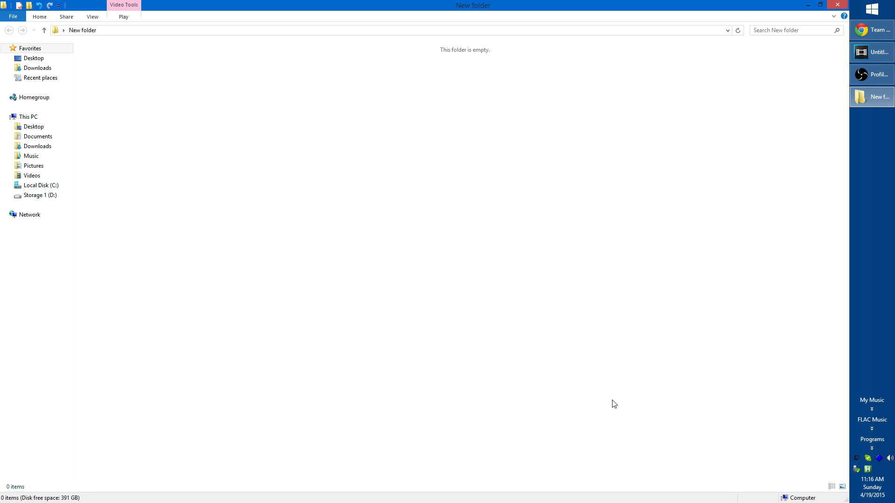
left_click(880, 461)
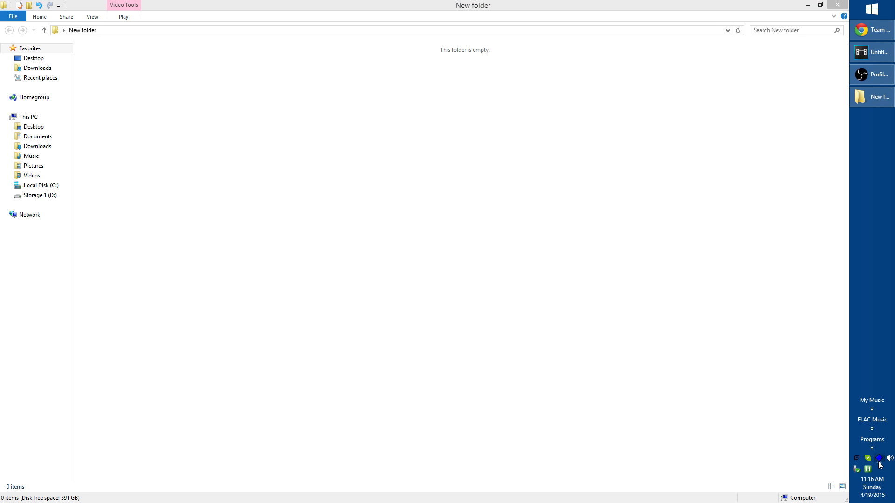
Step: Reopen the Wave device selection and reapply the existing settings
left_click(353, 163)
left_click(361, 189)
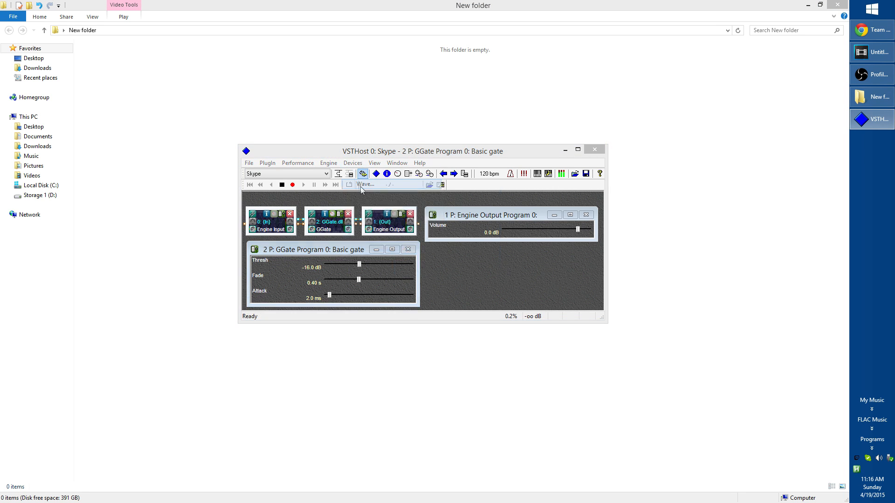
left_click(438, 262)
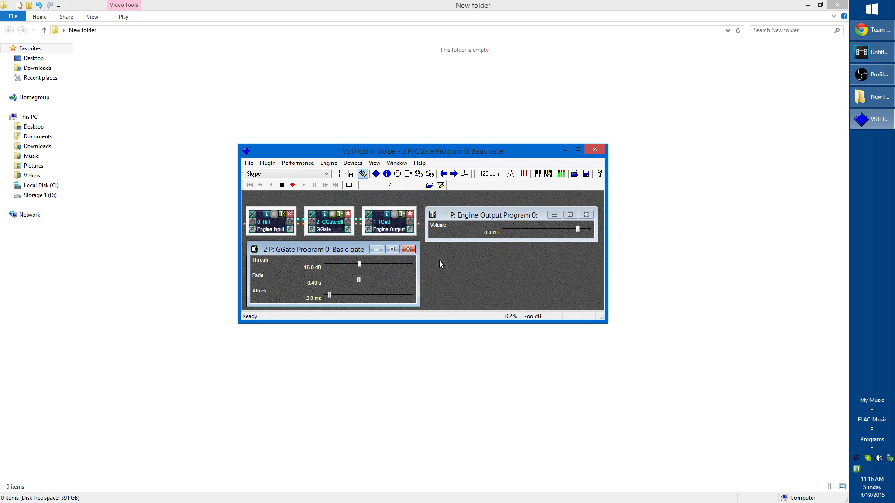